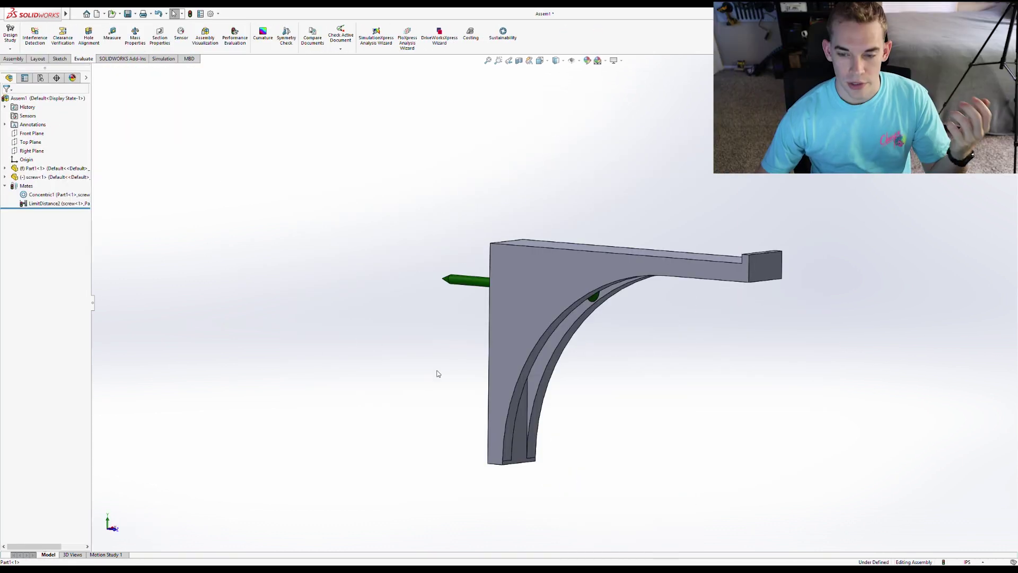
Check the assembly in Front, Isometric and Left views, then select the screw
{"action": "key", "text": "ctrl+1"}
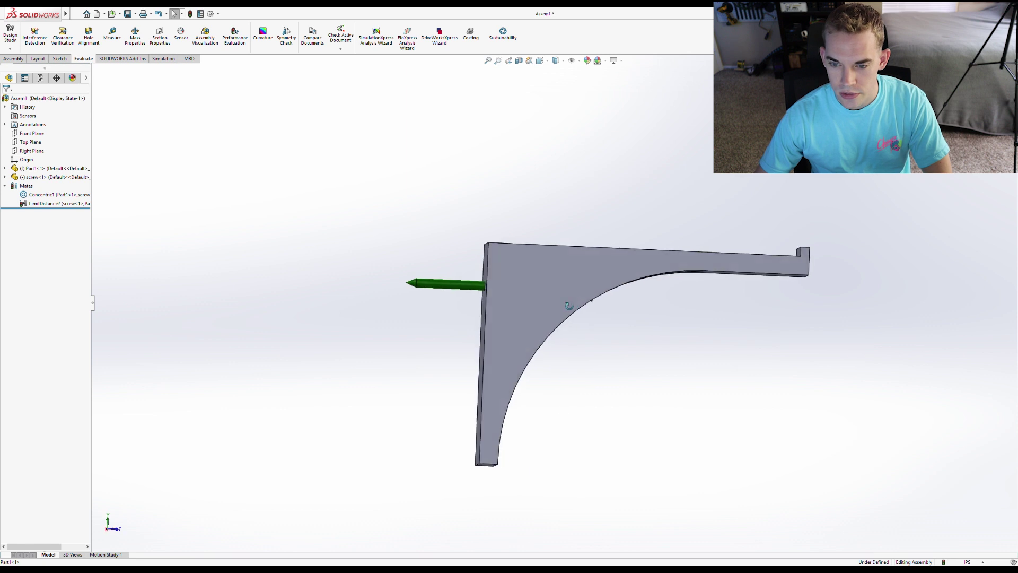
{"action": "key", "text": "ctrl+7"}
{"action": "key", "text": "ctrl+3"}
{"action": "scroll", "coordinate": [583, 291], "scroll_direction": "down", "scroll_amount": 5}
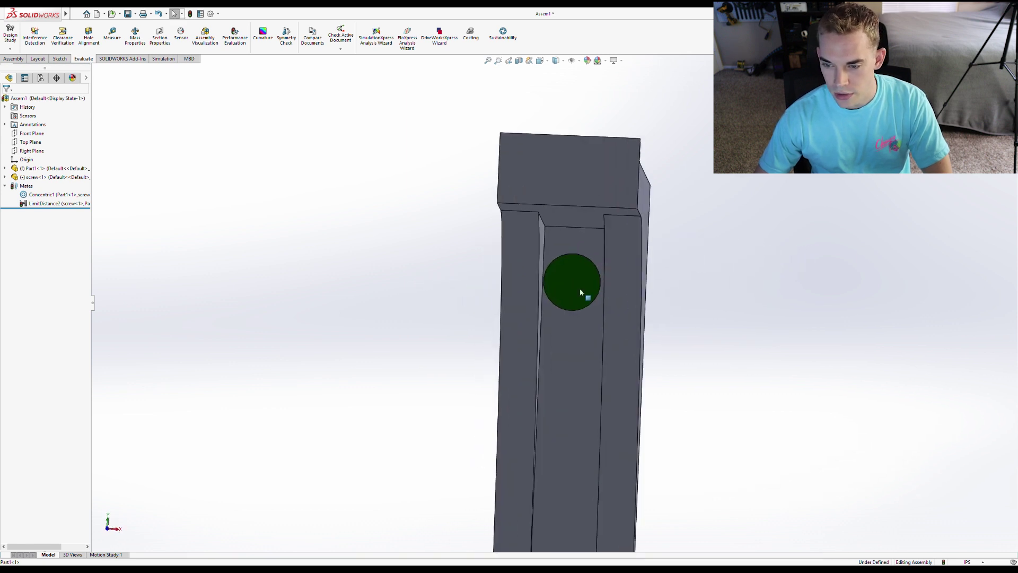
{"action": "left_click", "coordinate": [592, 288]}
{"action": "key", "text": "ctrl+7"}
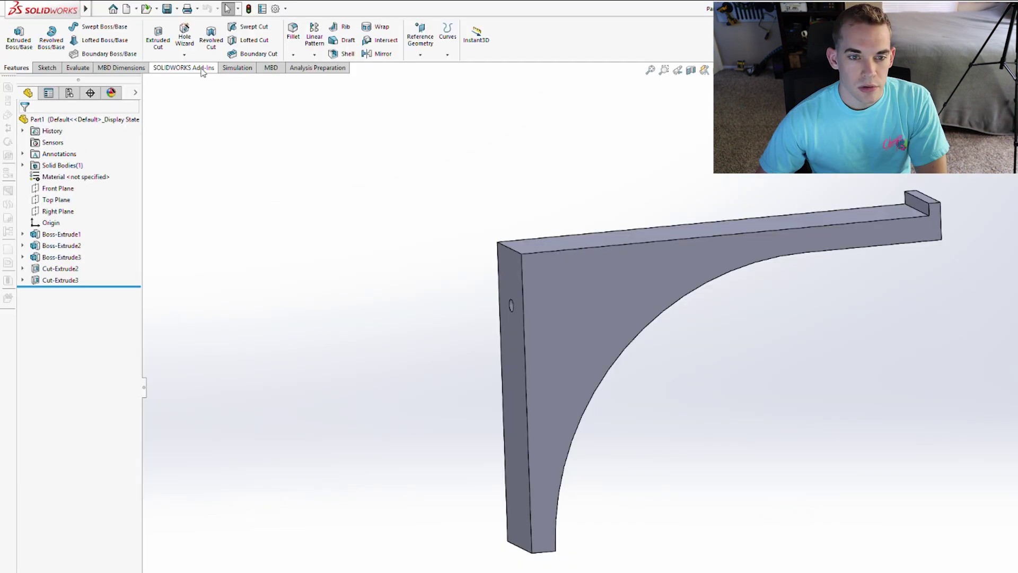
Create Topology Study 1 from the Simulation tab and edit its Goals and Constraints
{"action": "left_click", "coordinate": [152, 60]}
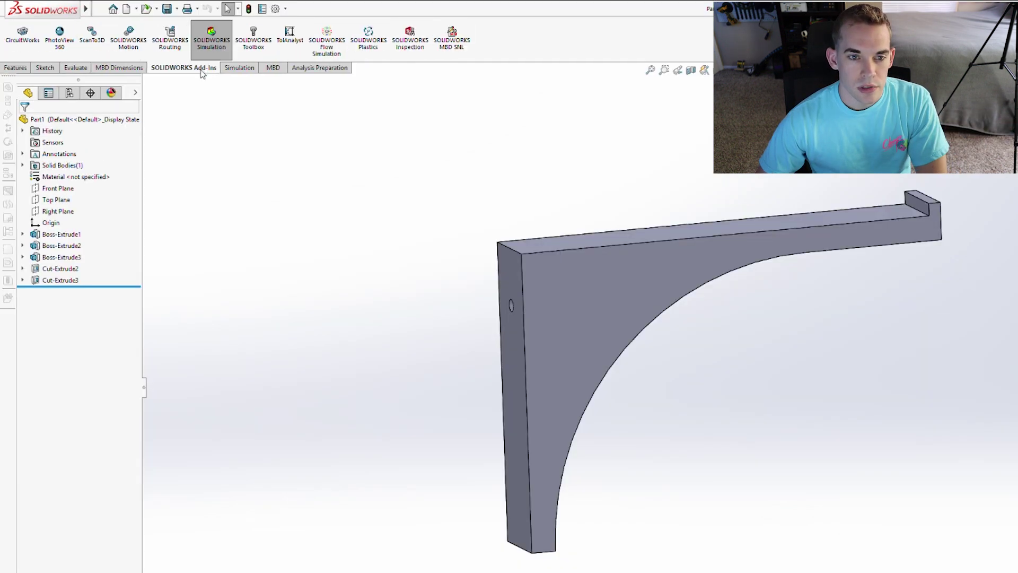
{"action": "left_click", "coordinate": [245, 69]}
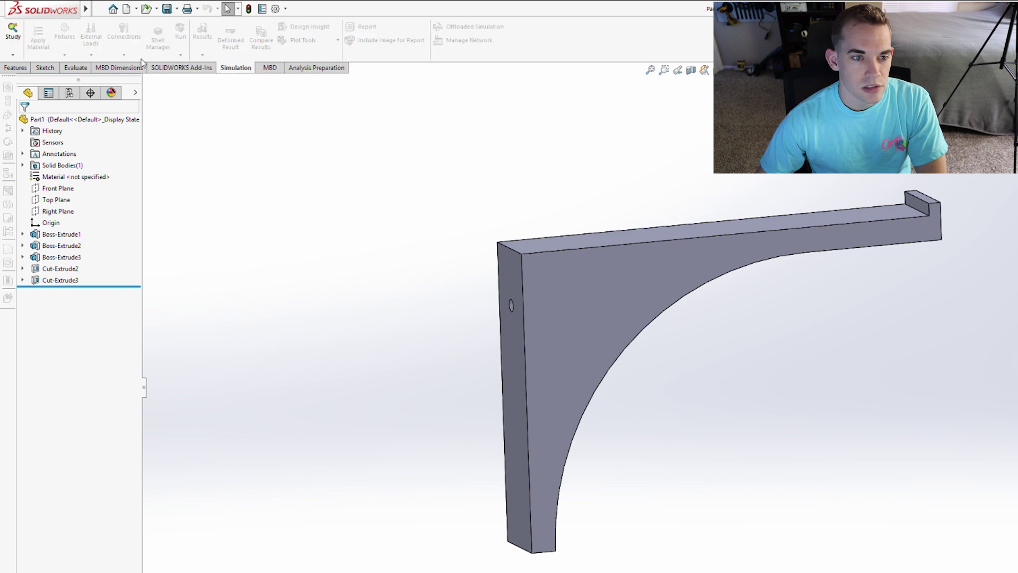
{"action": "left_click", "coordinate": [13, 30]}
{"action": "left_click", "coordinate": [33, 288]}
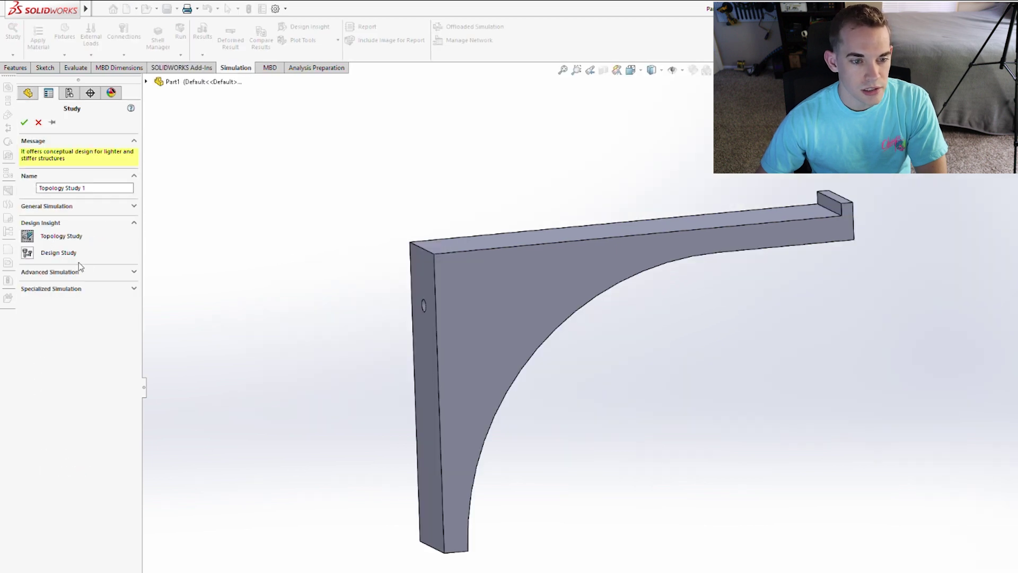
{"action": "key", "text": "Return"}
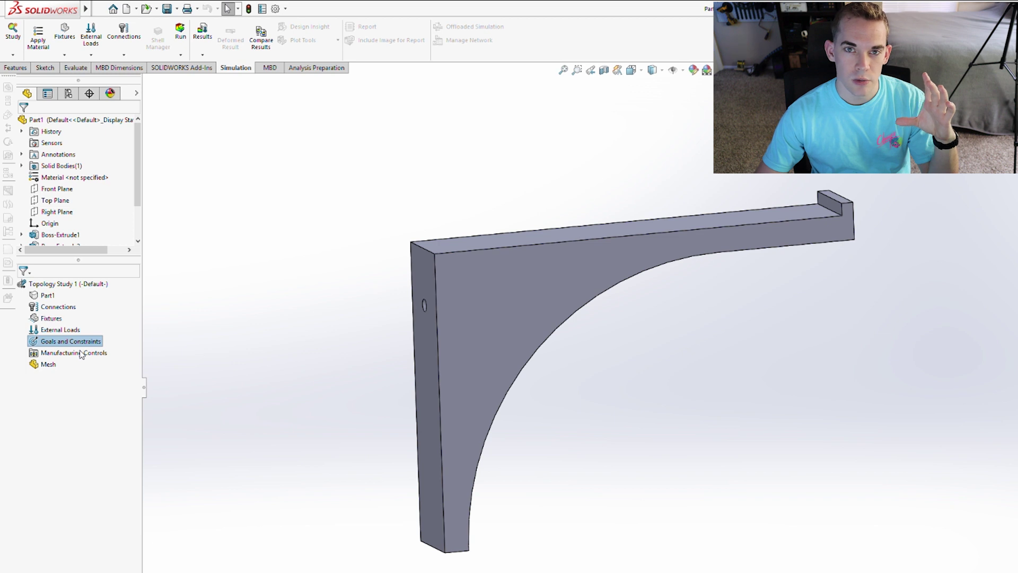
{"action": "double_click", "coordinate": [64, 342]}
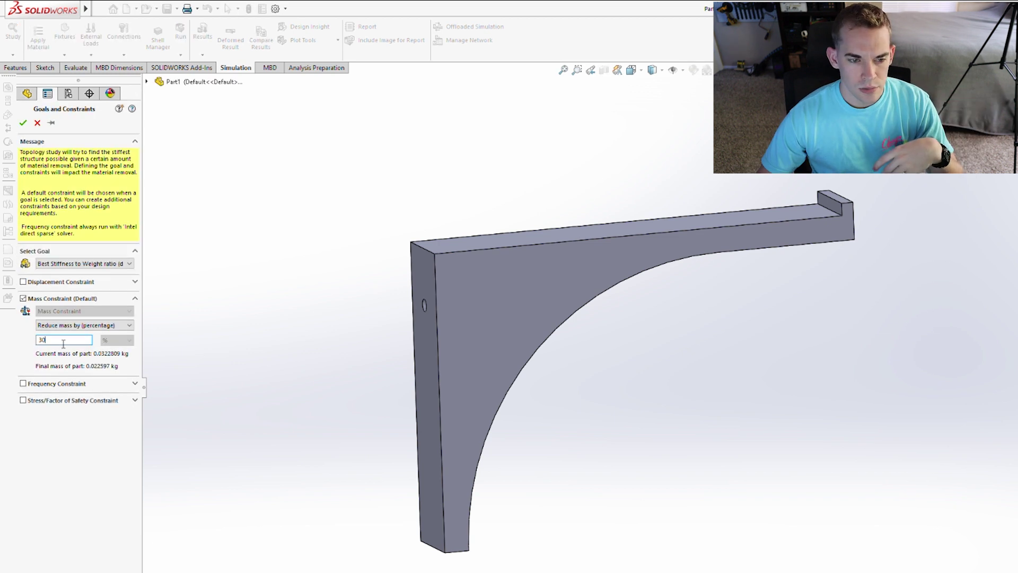
Accept the 30% mass goal, load the top face with 10 lbf, and fix the back face
{"action": "left_click", "coordinate": [23, 123]}
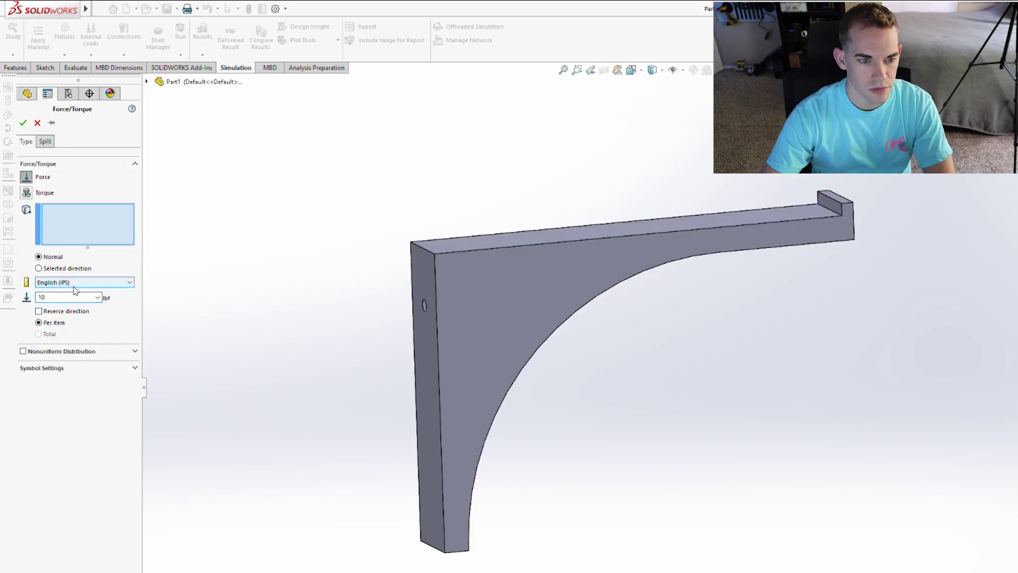
{"action": "left_click", "coordinate": [491, 244]}
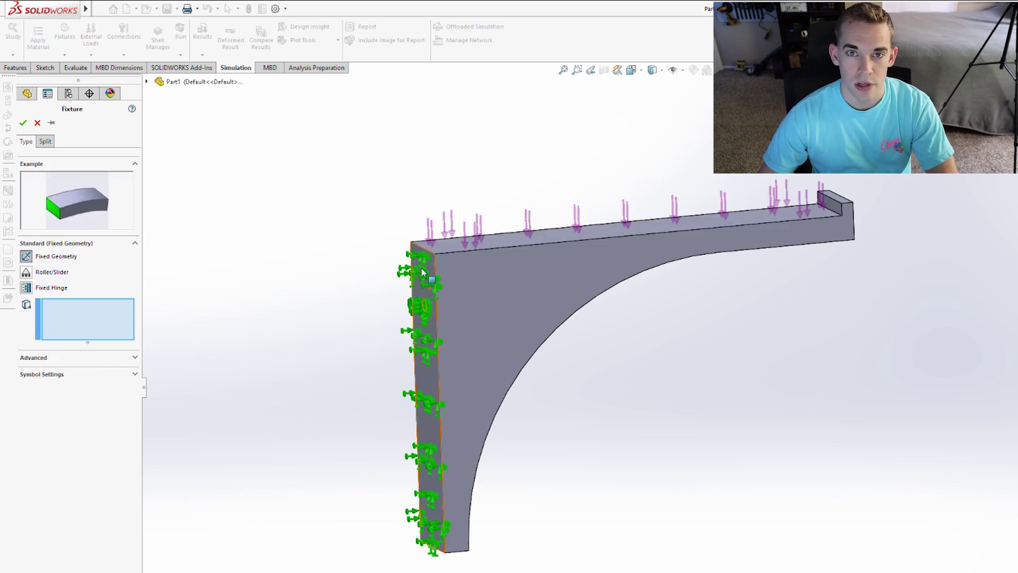
{"action": "left_click", "coordinate": [428, 279]}
{"action": "key", "text": "Return"}
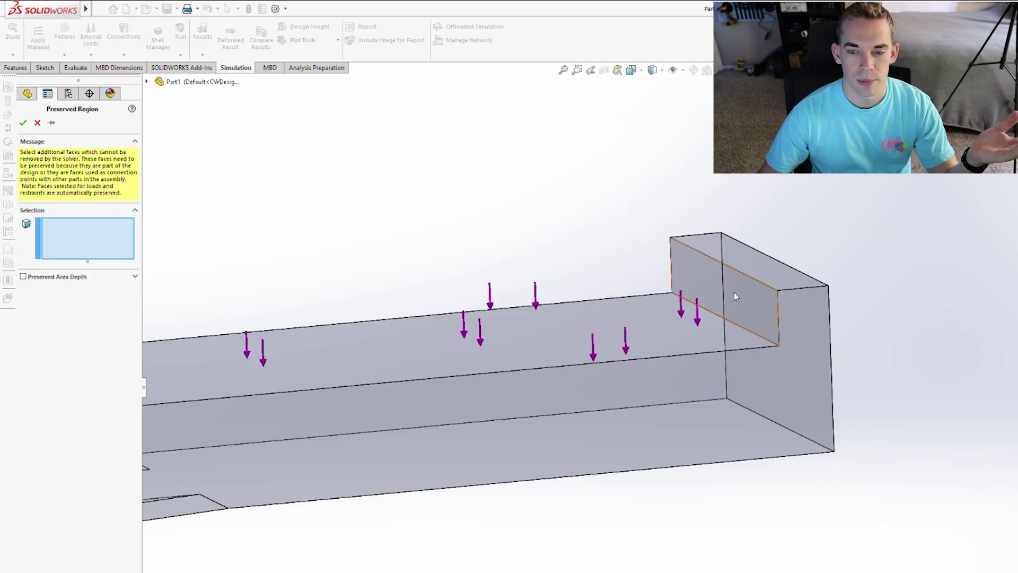
Preserve the end wall's inner and top faces from material removal
{"action": "left_click", "coordinate": [735, 296]}
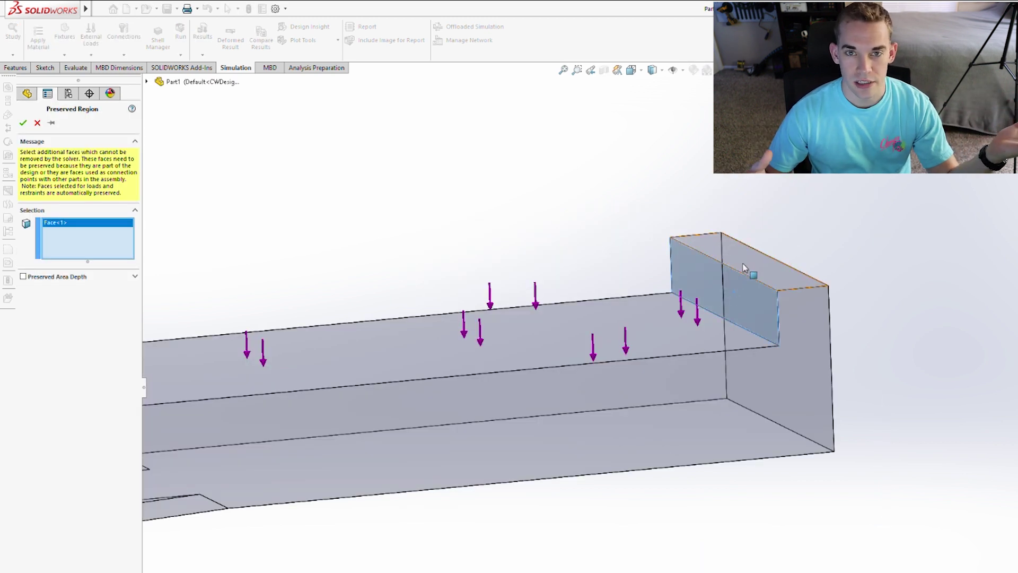
{"action": "left_click", "coordinate": [742, 271]}
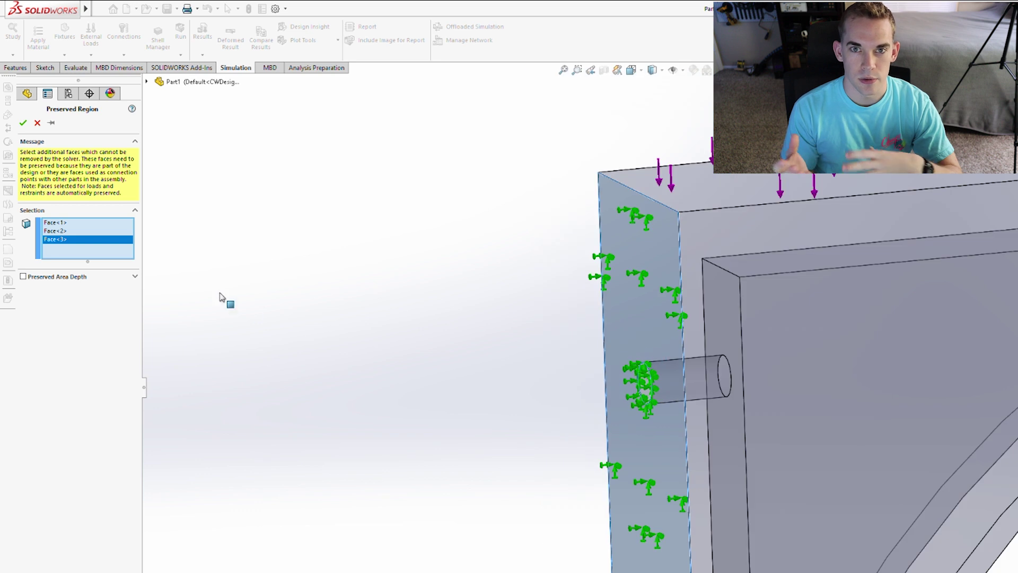
{"action": "left_click", "coordinate": [22, 122]}
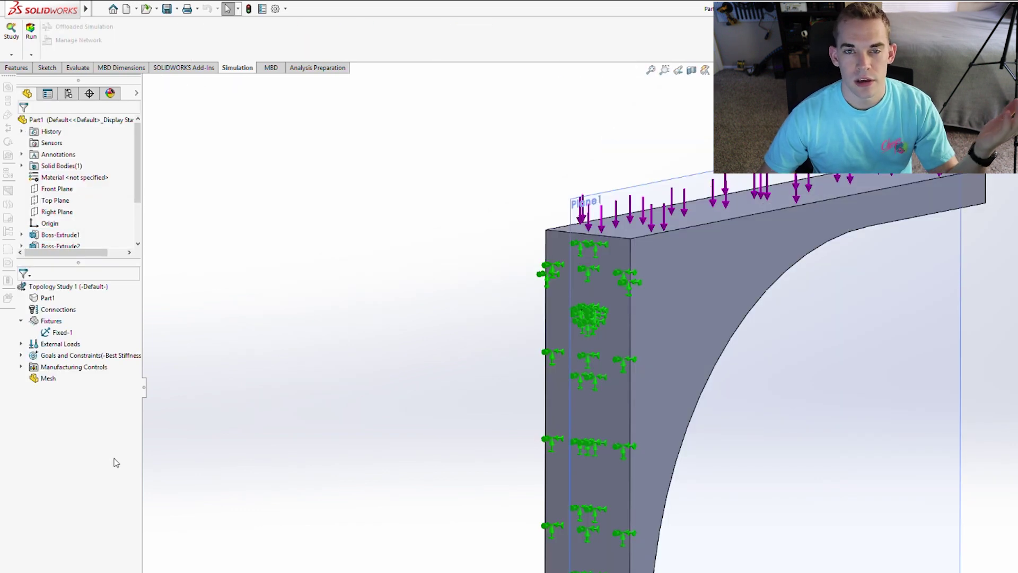
Add a half-symmetry manufacturing control about Plane1 and assign ABS material
{"action": "left_click", "coordinate": [73, 366]}
{"action": "left_click", "coordinate": [590, 266]}
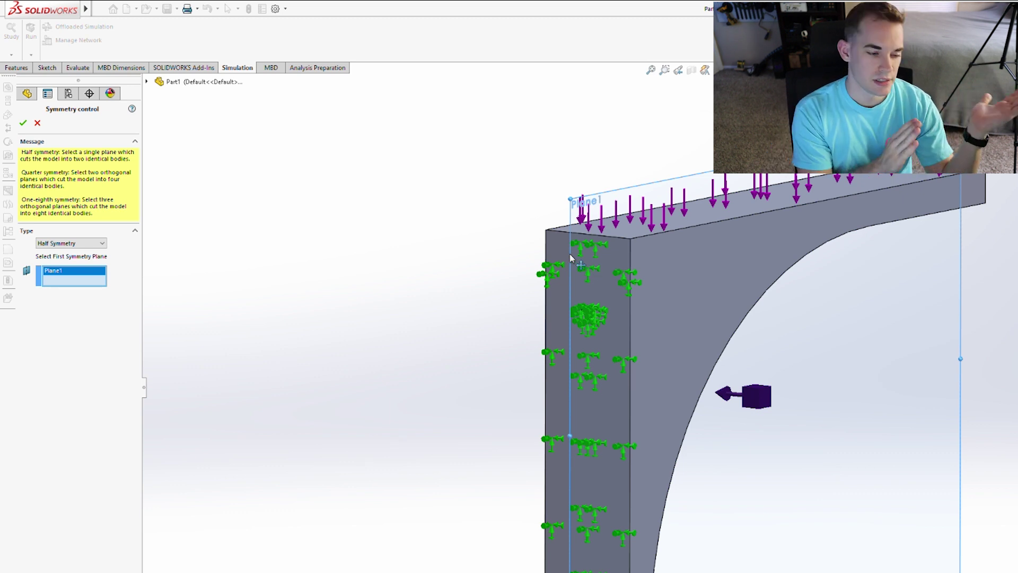
{"action": "left_click", "coordinate": [22, 124]}
{"action": "left_click", "coordinate": [30, 33]}
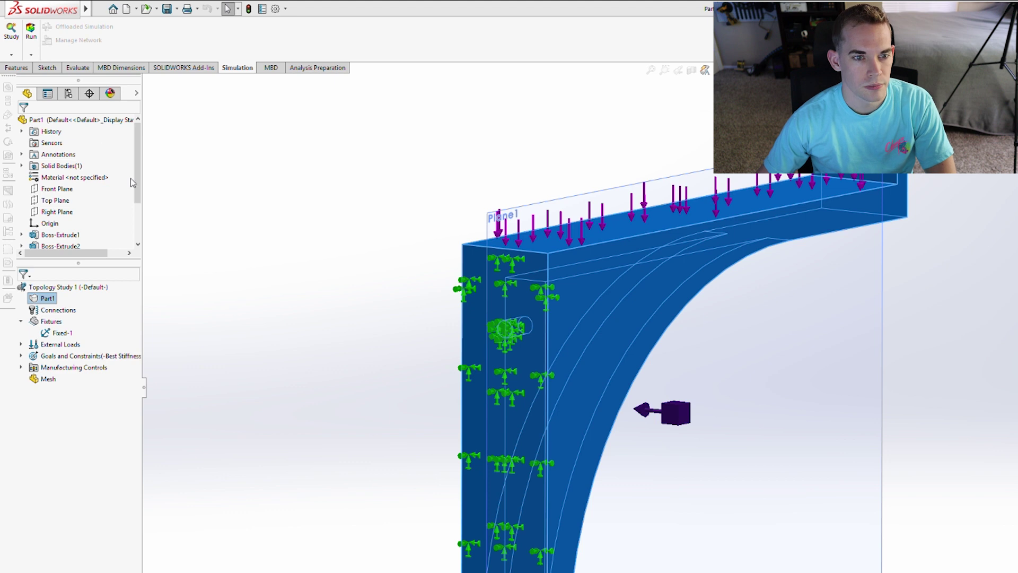
Run Topology Study 1 and inspect the resulting Material Mass1 plot from both sides
{"action": "left_click", "coordinate": [31, 32]}
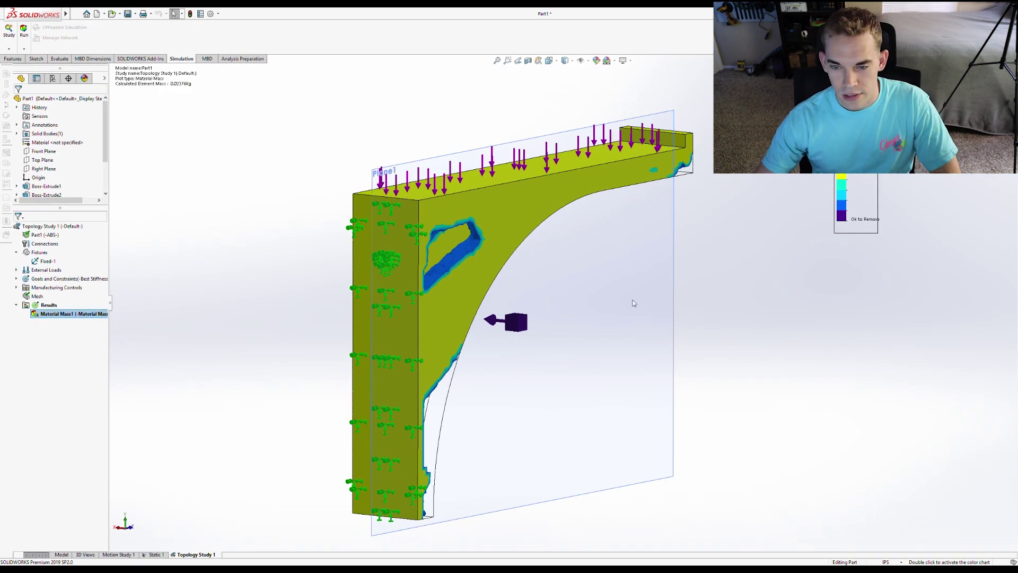
{"action": "middle_click_drag", "start_coordinate": [633, 303], "coordinate": [498, 256]}
{"action": "scroll", "coordinate": [488, 303], "scroll_direction": "up", "scroll_amount": 5}
{"action": "scroll", "coordinate": [671, 265], "scroll_direction": "up", "scroll_amount": 5}
{"action": "scroll", "coordinate": [672, 264], "scroll_direction": "down", "scroll_amount": 5}
{"action": "scroll", "coordinate": [486, 433], "scroll_direction": "up", "scroll_amount": 5}
Slide the Material Mass isovalue toward Light, to about 63% mass, and inspect the smoothed mesh
{"action": "double_click", "coordinate": [850, 183]}
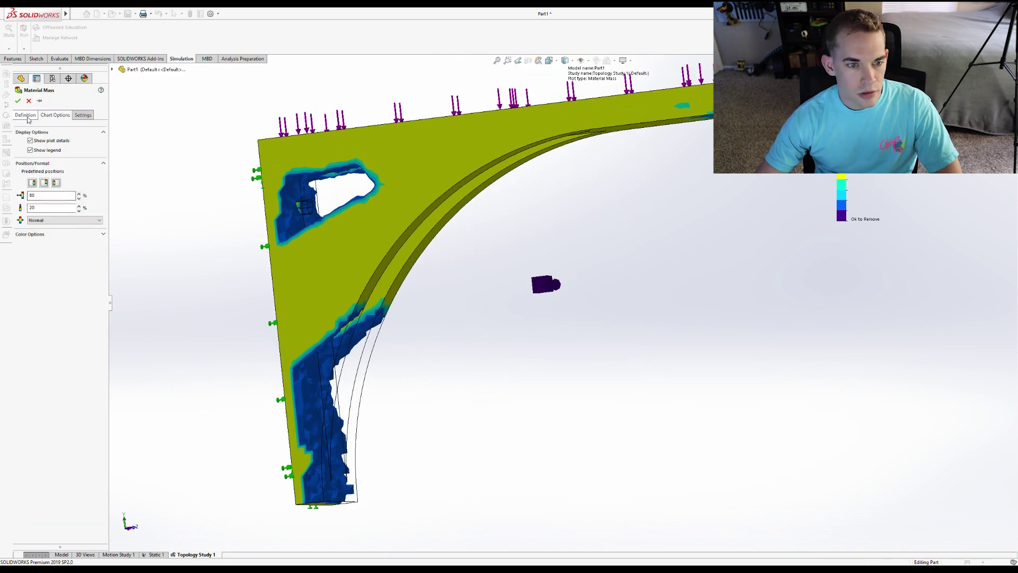
{"action": "left_click", "coordinate": [26, 116]}
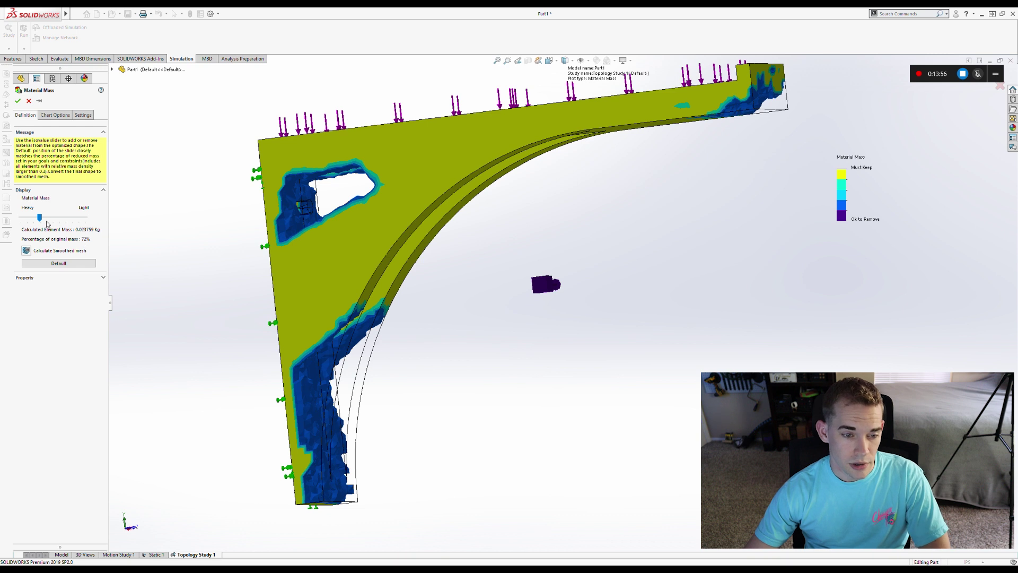
{"action": "left_click_drag", "start_coordinate": [46, 217], "coordinate": [86, 218]}
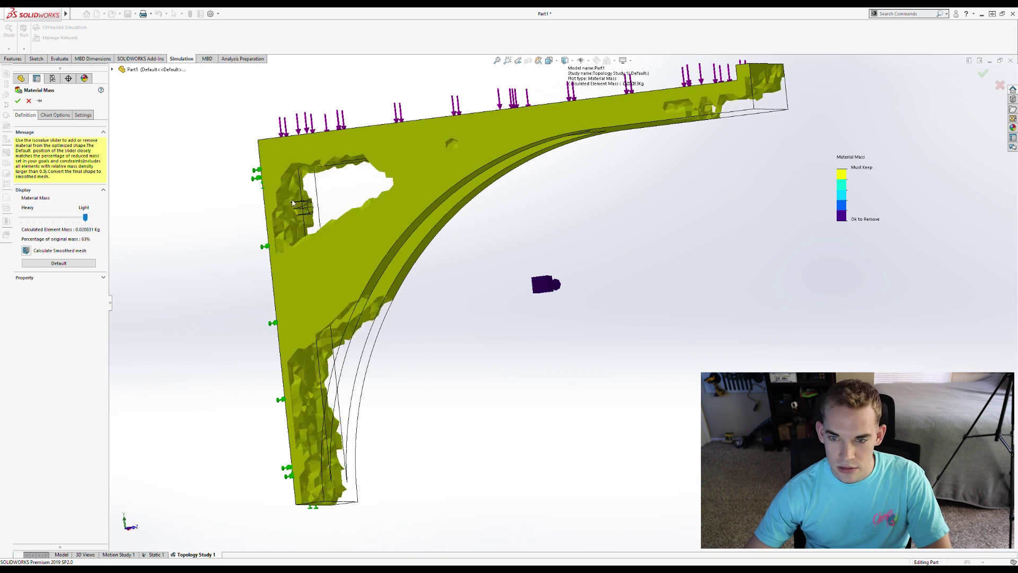
{"action": "middle_click_drag", "start_coordinate": [511, 244], "coordinate": [612, 209]}
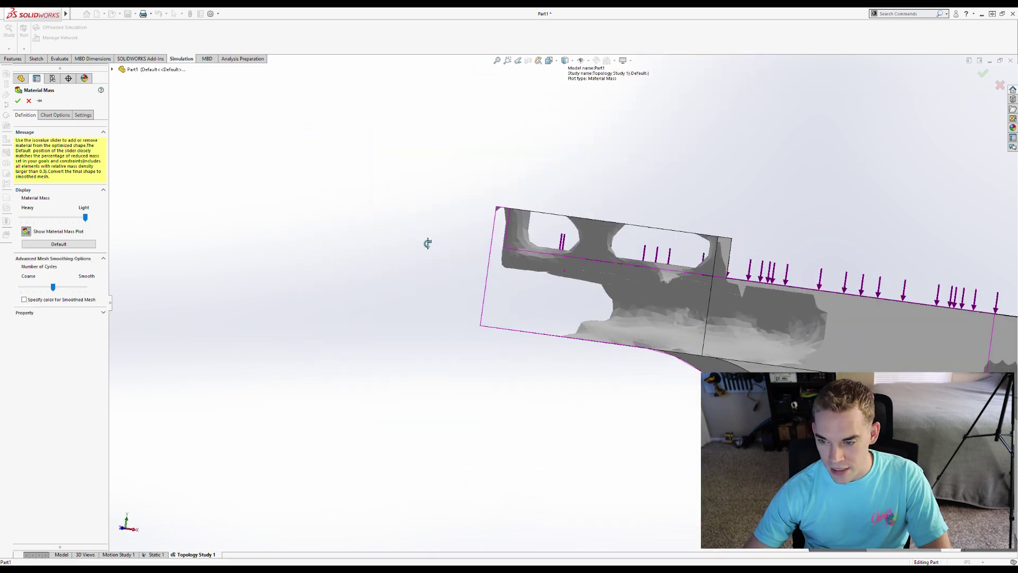
{"action": "middle_click_drag", "start_coordinate": [425, 241], "coordinate": [344, 302]}
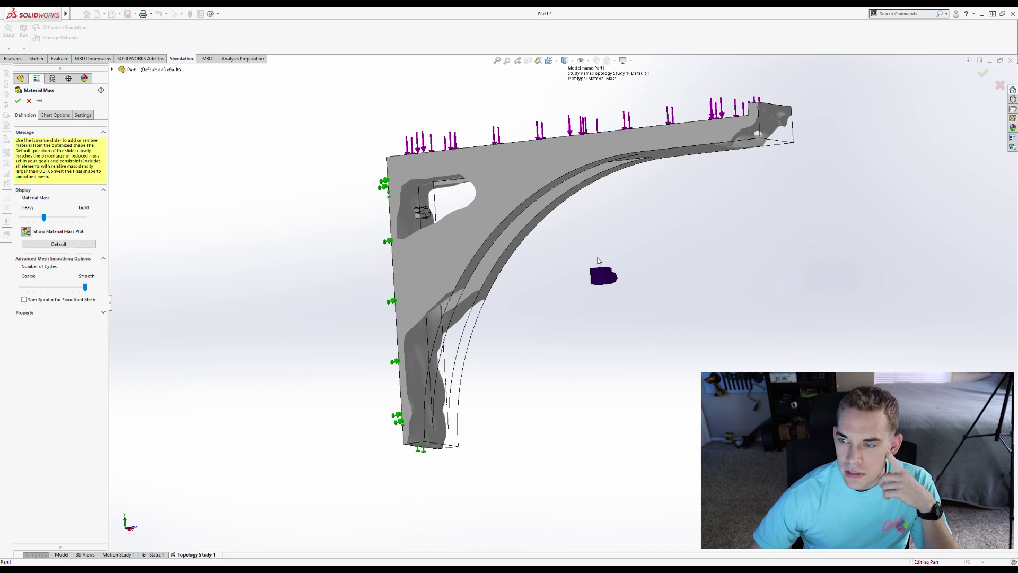
Orbit and zoom to inspect the smoothed bracket's wall face and lower leg
{"action": "scroll", "coordinate": [446, 241], "scroll_direction": "up", "scroll_amount": 6}
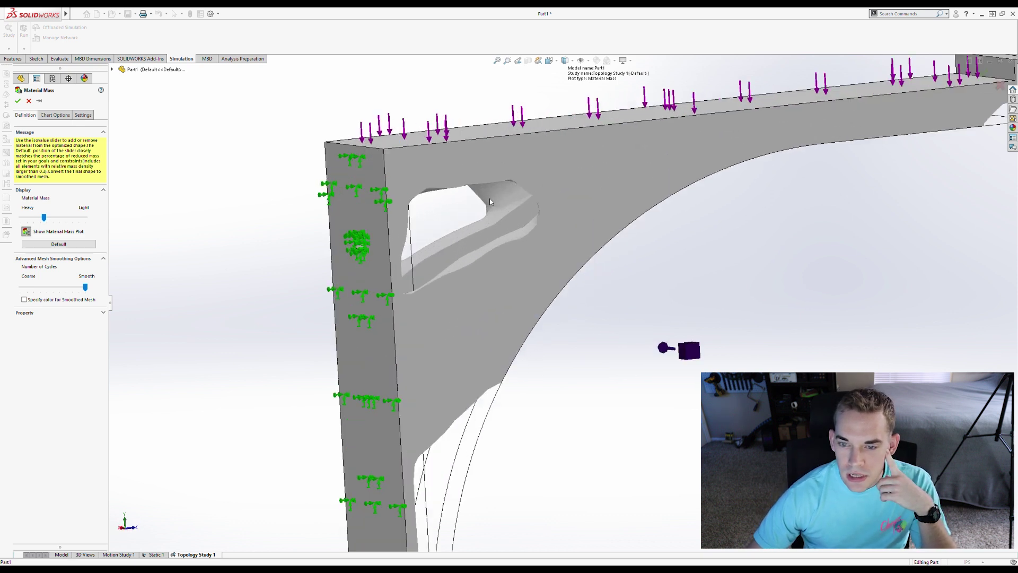
{"action": "middle_click_drag", "start_coordinate": [511, 203], "coordinate": [555, 301]}
{"action": "scroll", "coordinate": [556, 345], "scroll_direction": "down", "scroll_amount": 5}
{"action": "middle_click_drag", "start_coordinate": [555, 346], "coordinate": [600, 429]}
{"action": "scroll", "coordinate": [563, 397], "scroll_direction": "down", "scroll_amount": 5}
{"action": "scroll", "coordinate": [566, 427], "scroll_direction": "up", "scroll_amount": 5}
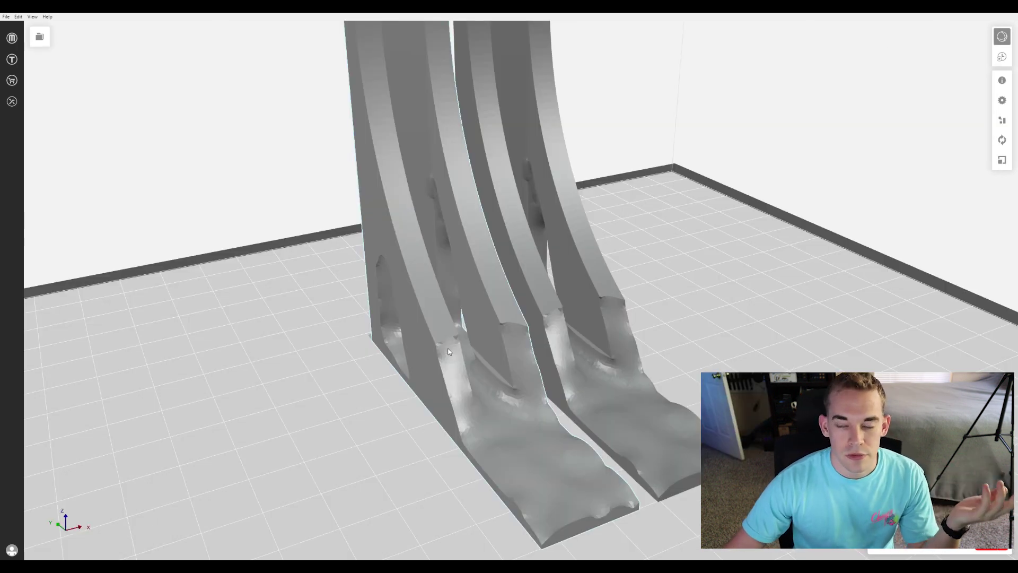
Zoom and orbit around the two bracket models on the MakerBot Print build plate
{"action": "scroll", "coordinate": [559, 416], "scroll_direction": "up", "scroll_amount": 5}
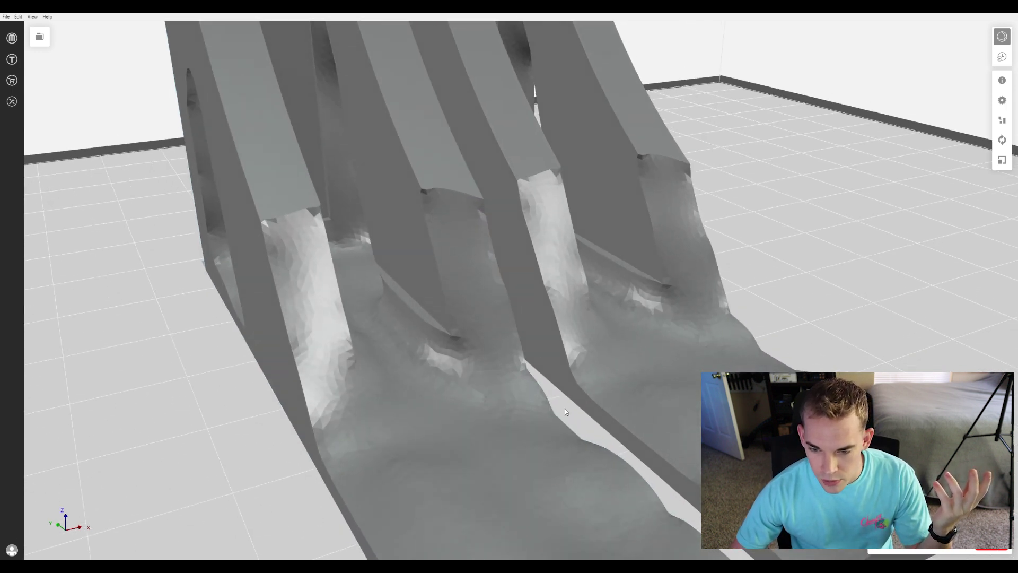
{"action": "left_click_drag", "start_coordinate": [564, 411], "coordinate": [415, 401]}
{"action": "scroll", "coordinate": [414, 401], "scroll_direction": "down", "scroll_amount": 5}
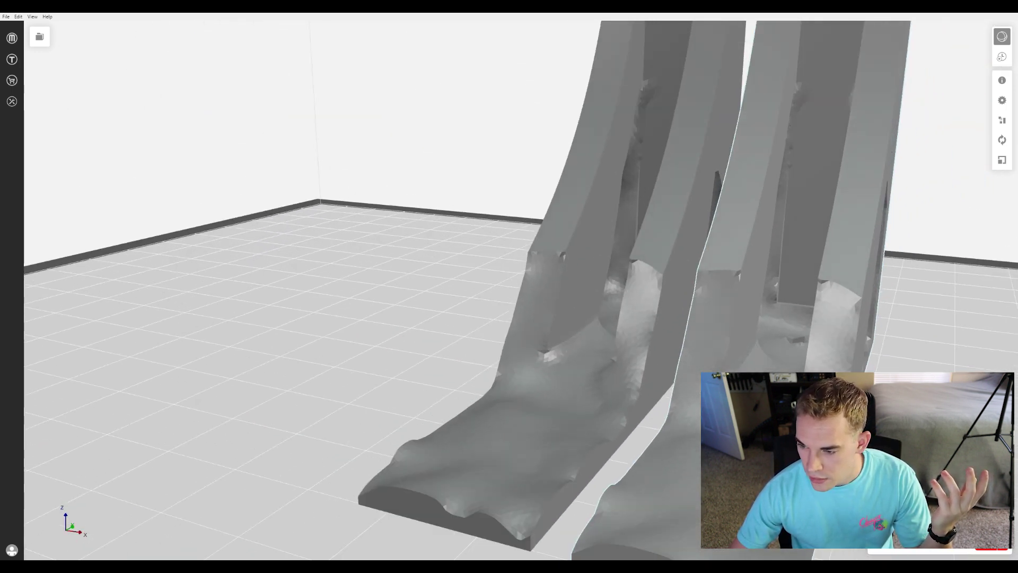